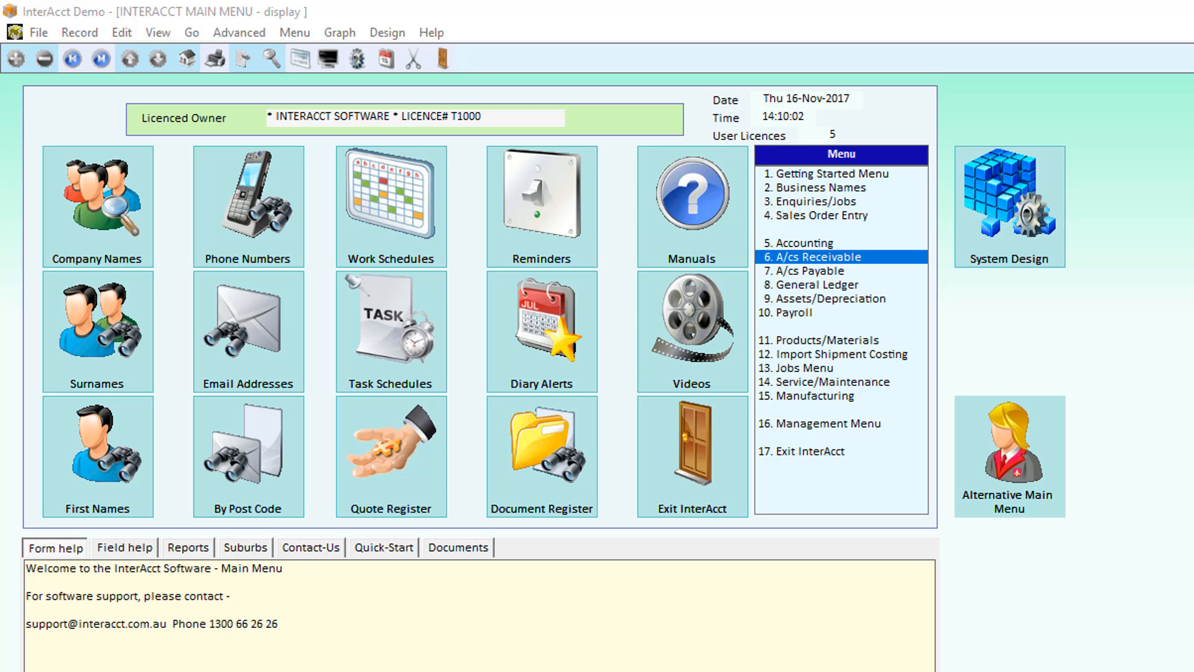
Open the bulk email/letter selection form from the Letter Writer Menu under the A/cs Receivable debtor reporting.
click(820, 258)
click(521, 434)
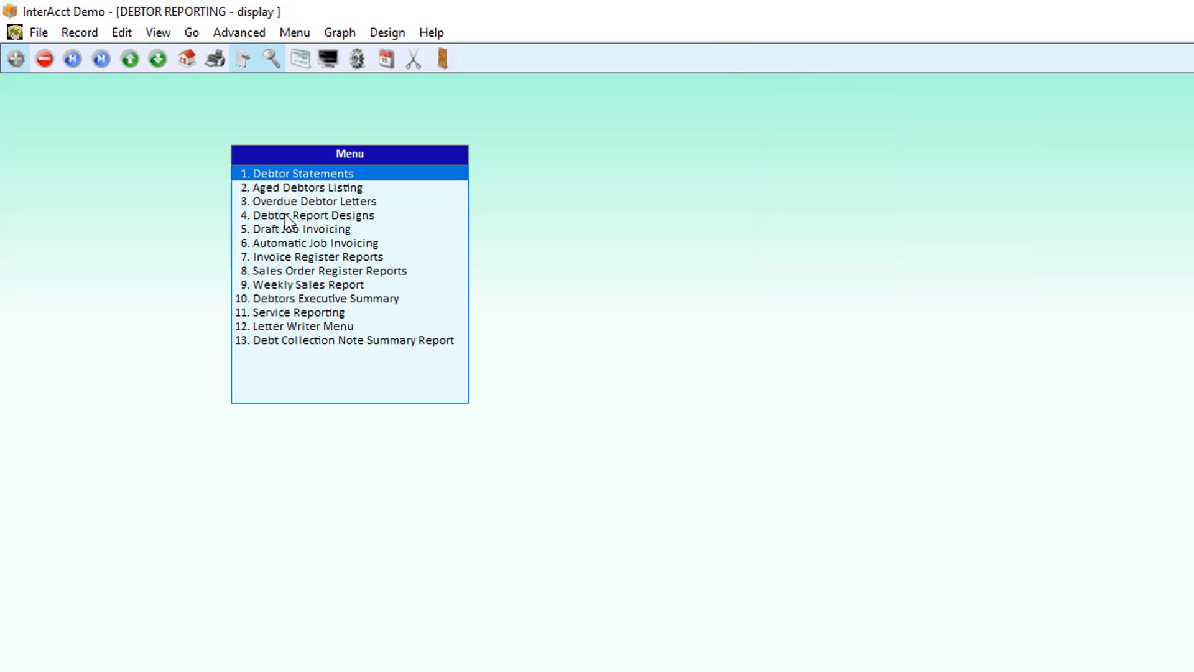
click(285, 326)
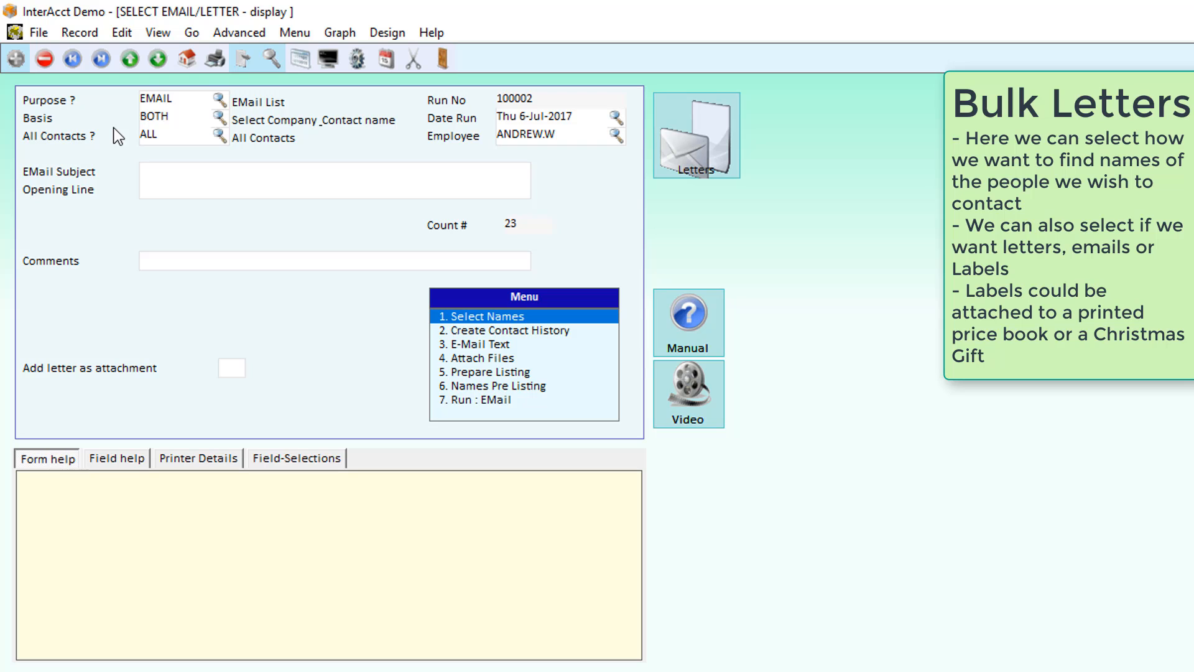
Choose EMAIL as the purpose, review the allowed Basis values, and set All Contacts to SELECT.
click(220, 100)
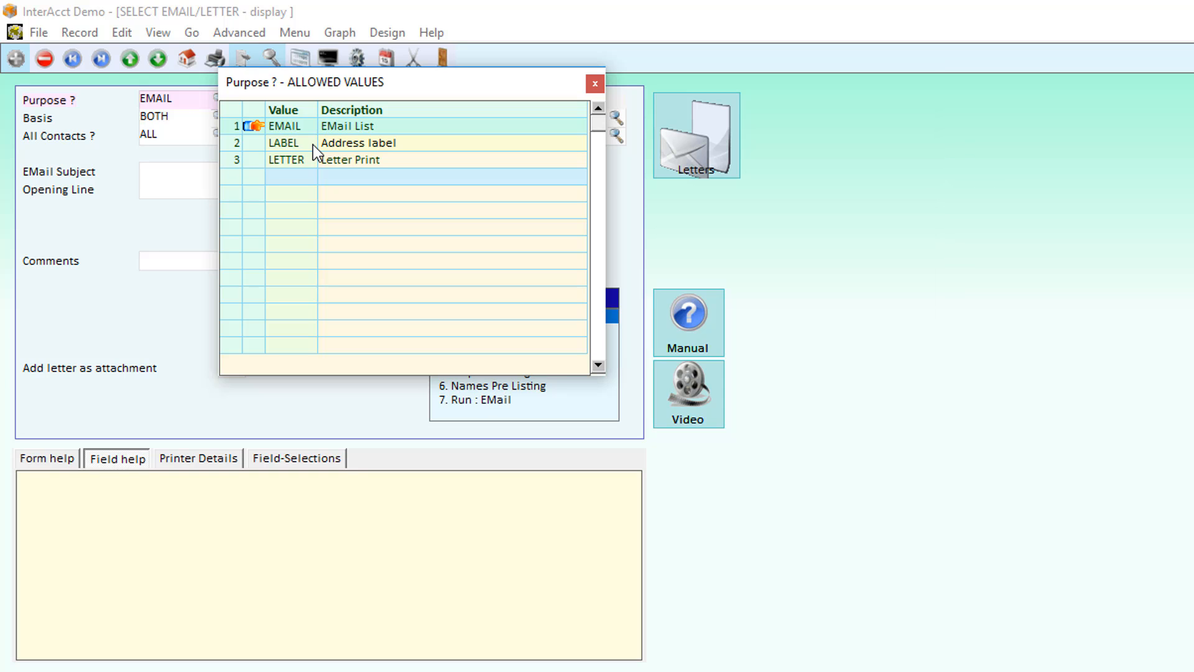
double_click(310, 129)
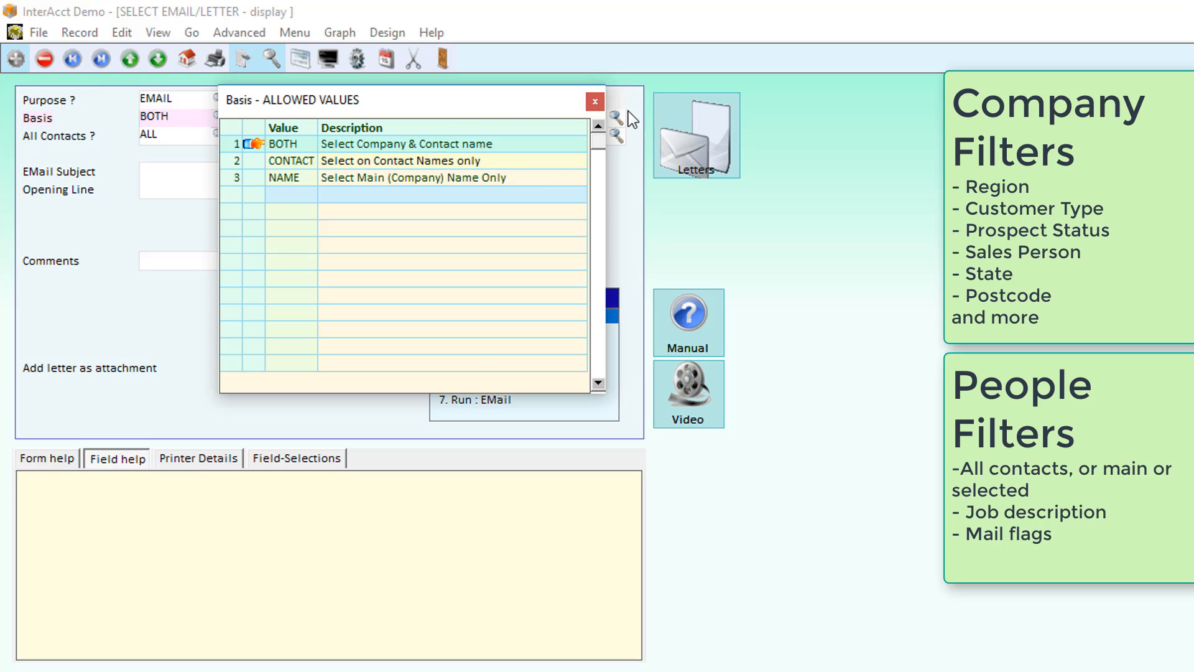
click(219, 137)
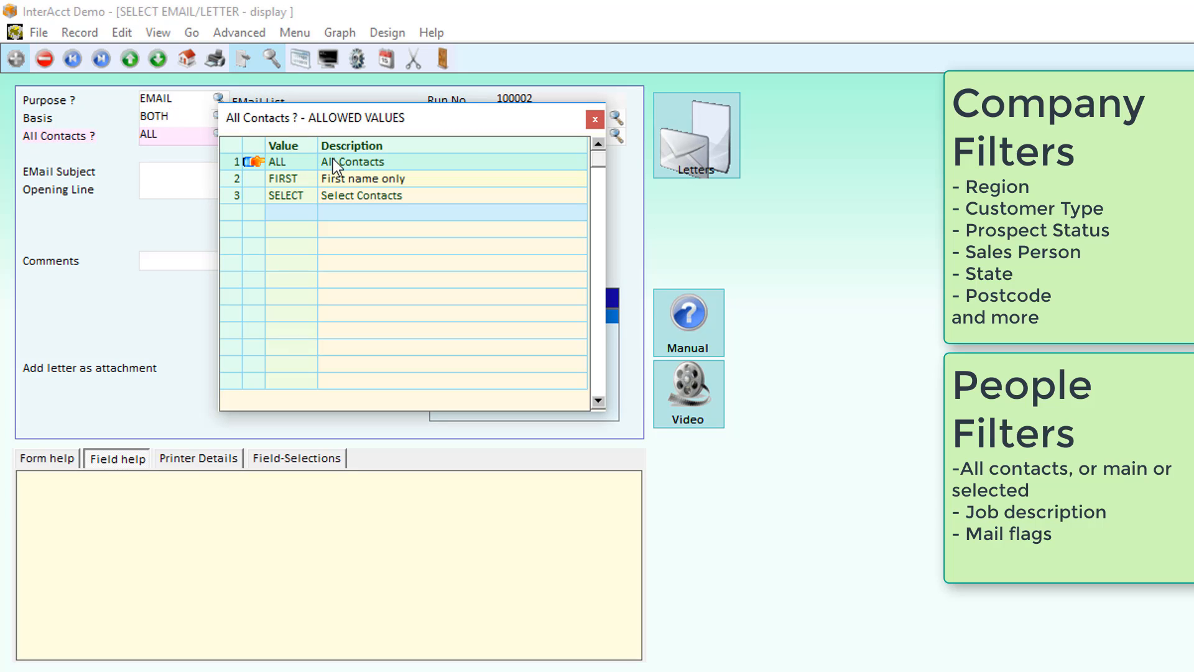
click(335, 199)
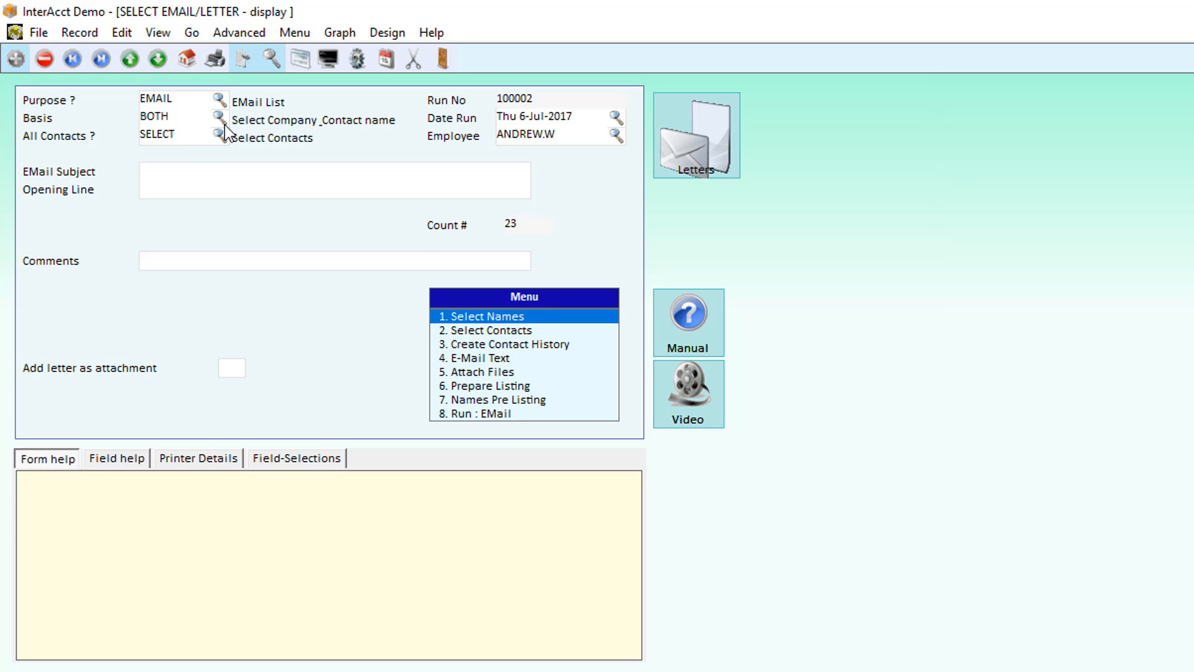
Check the company name selections and start a new contact name selection on the FLAG (Mail Flag) field.
click(501, 318)
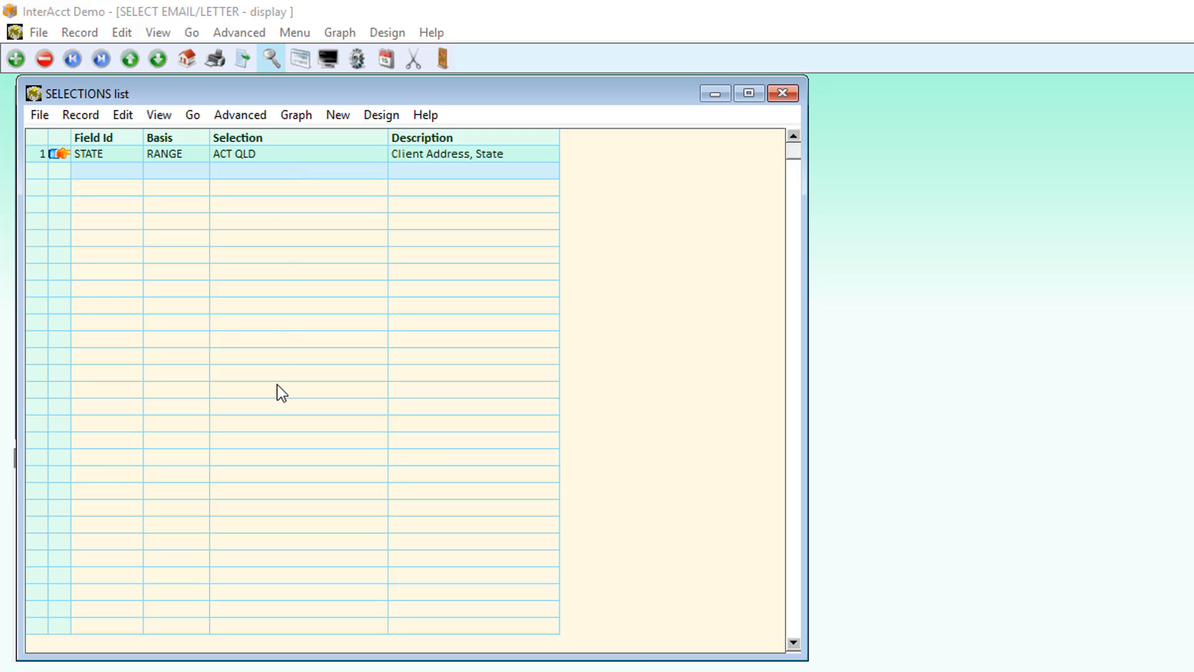
click(57, 152)
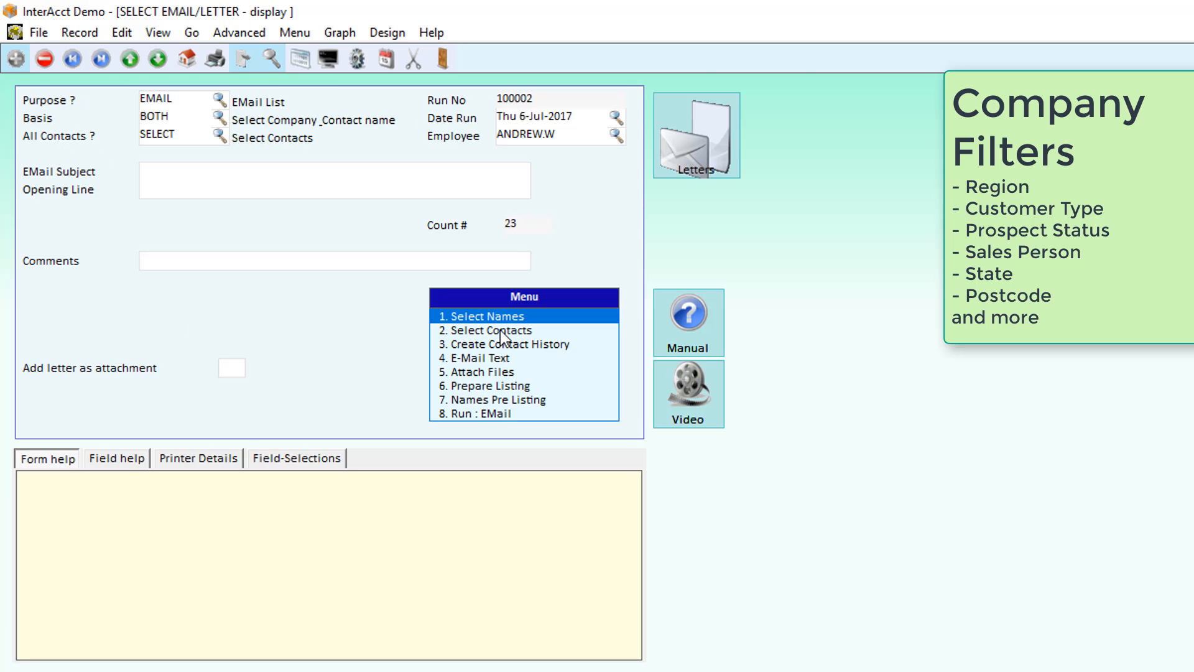
double_click(497, 330)
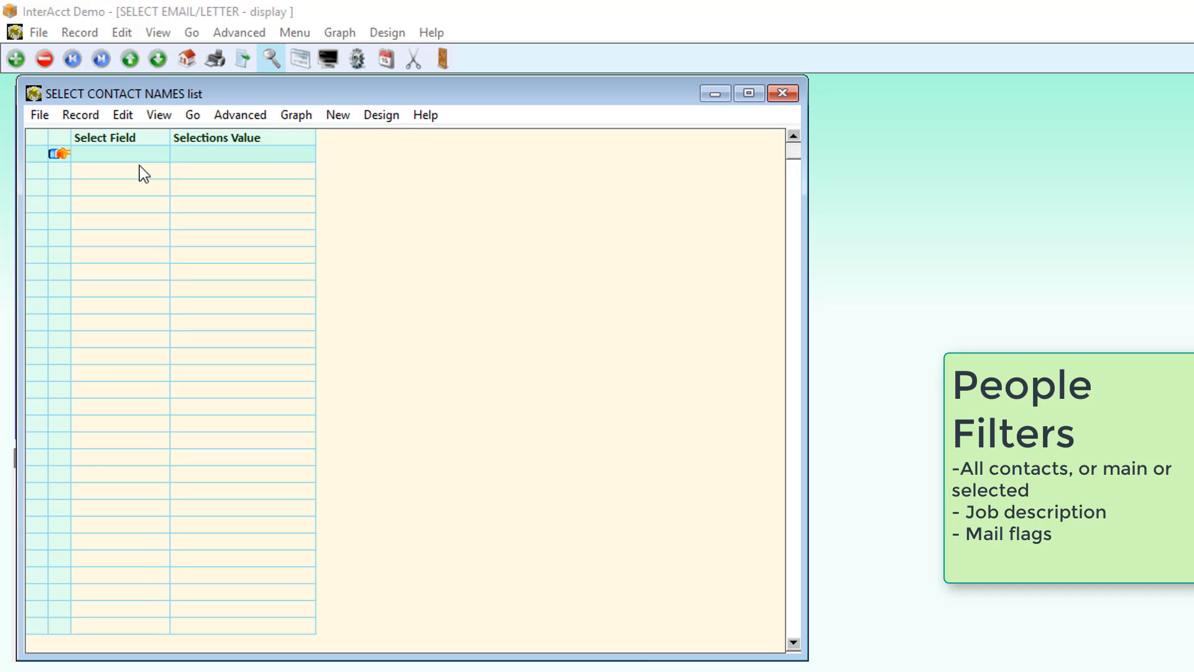
click(139, 165)
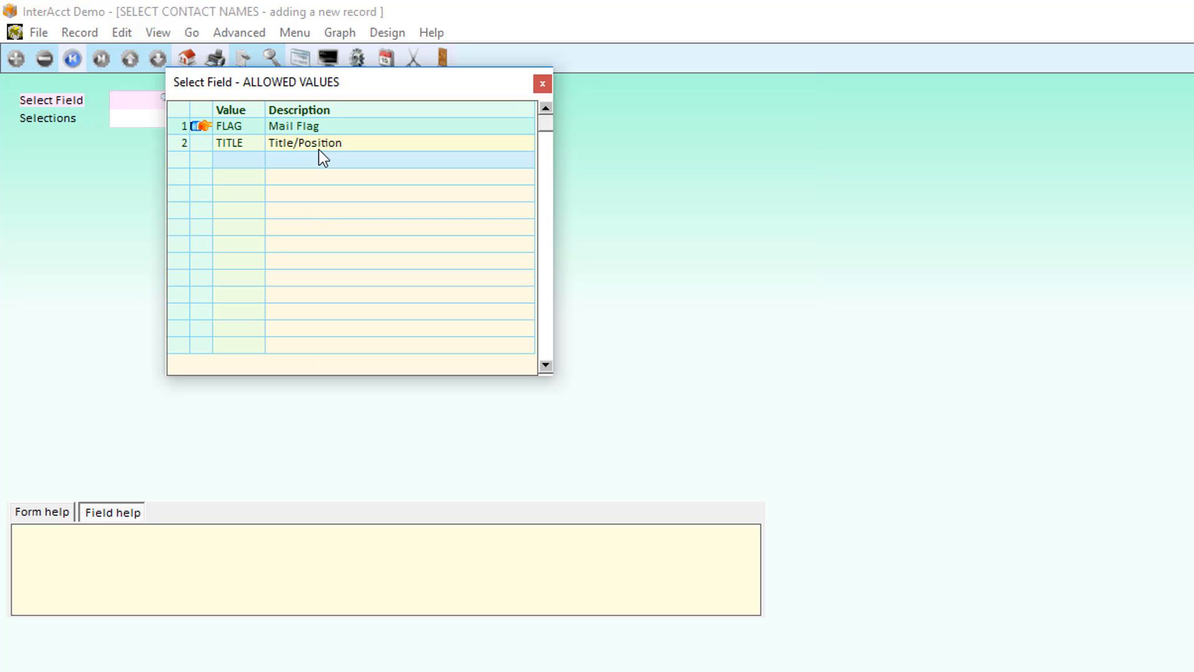
click(200, 126)
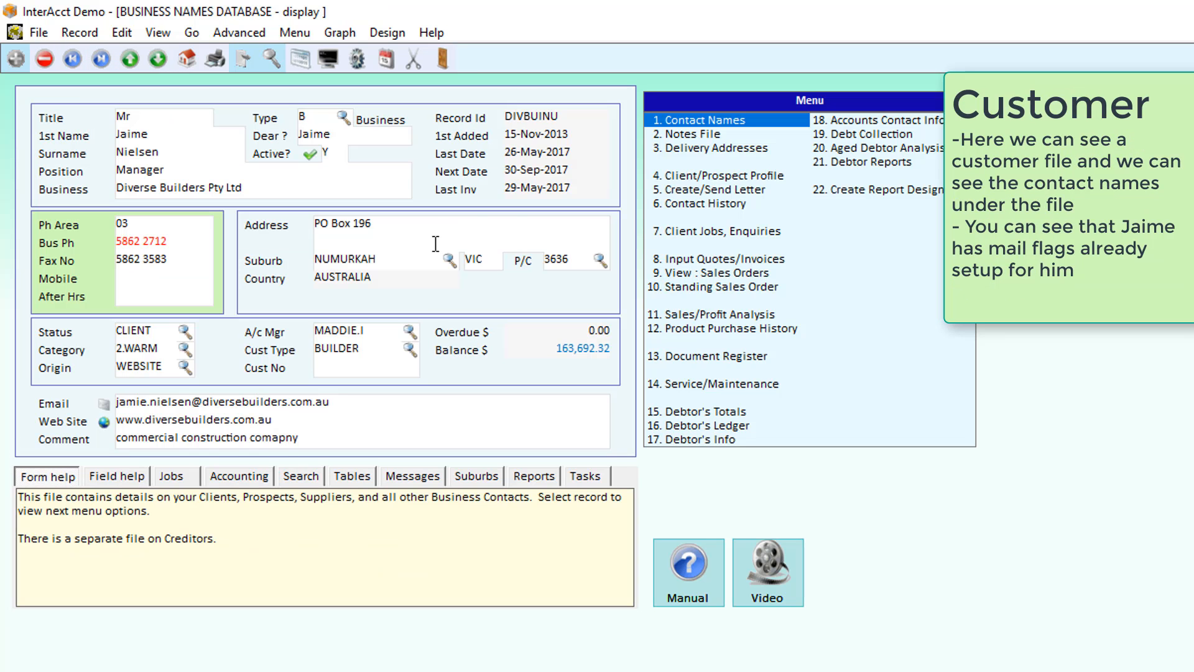
Open the contact record under Diverse Builders Pty Ltd and display its Mail/Letter Flags list clear of the form.
click(725, 124)
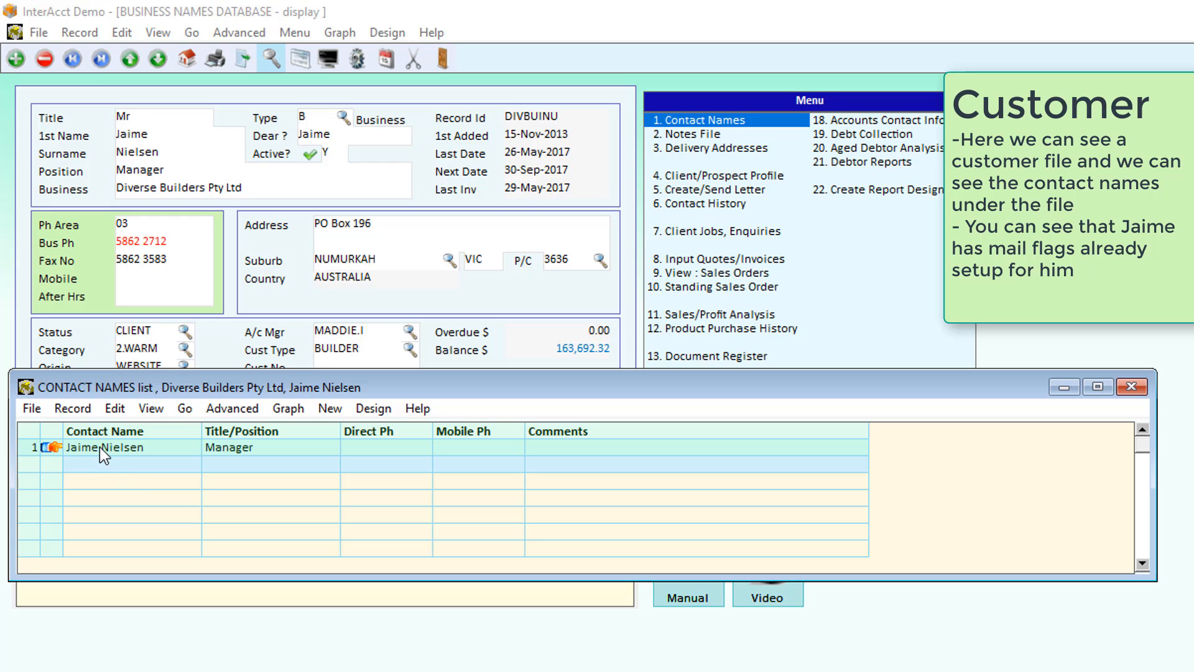
double_click(251, 451)
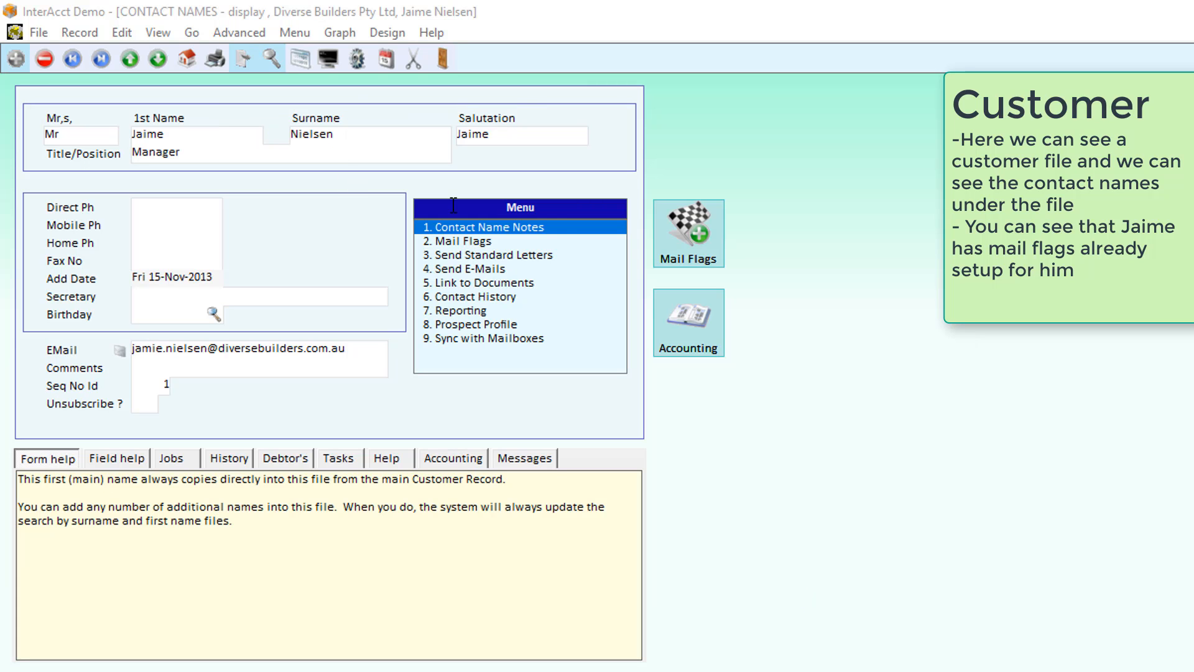
click(700, 242)
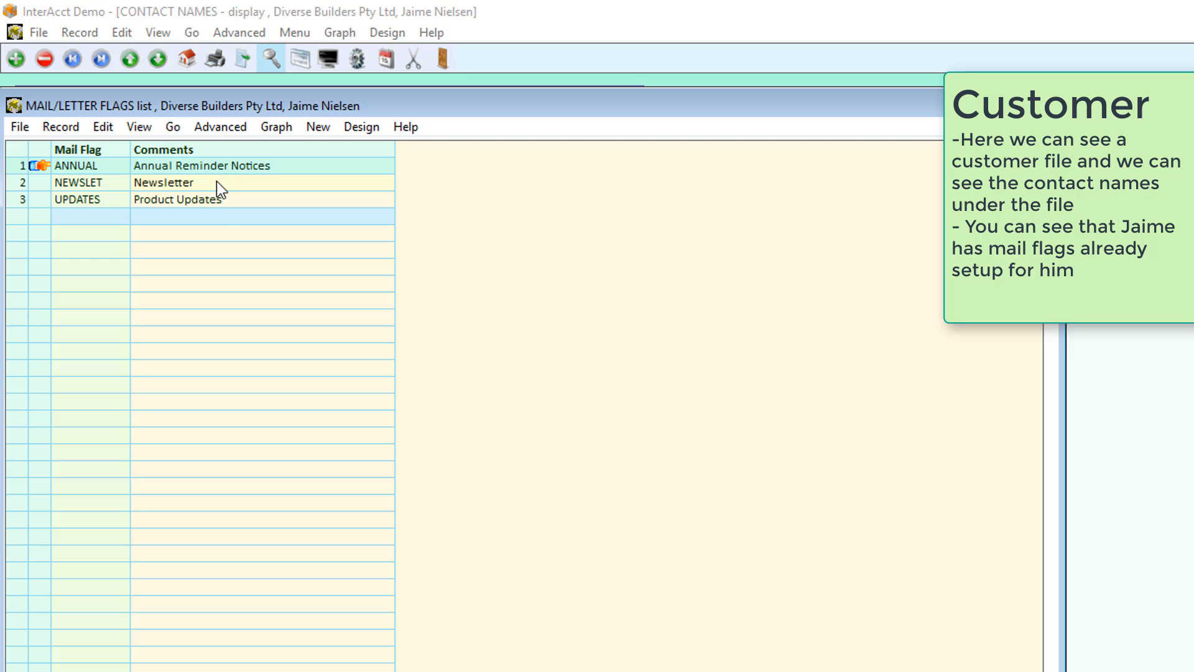
drag(214, 107, 460, 271)
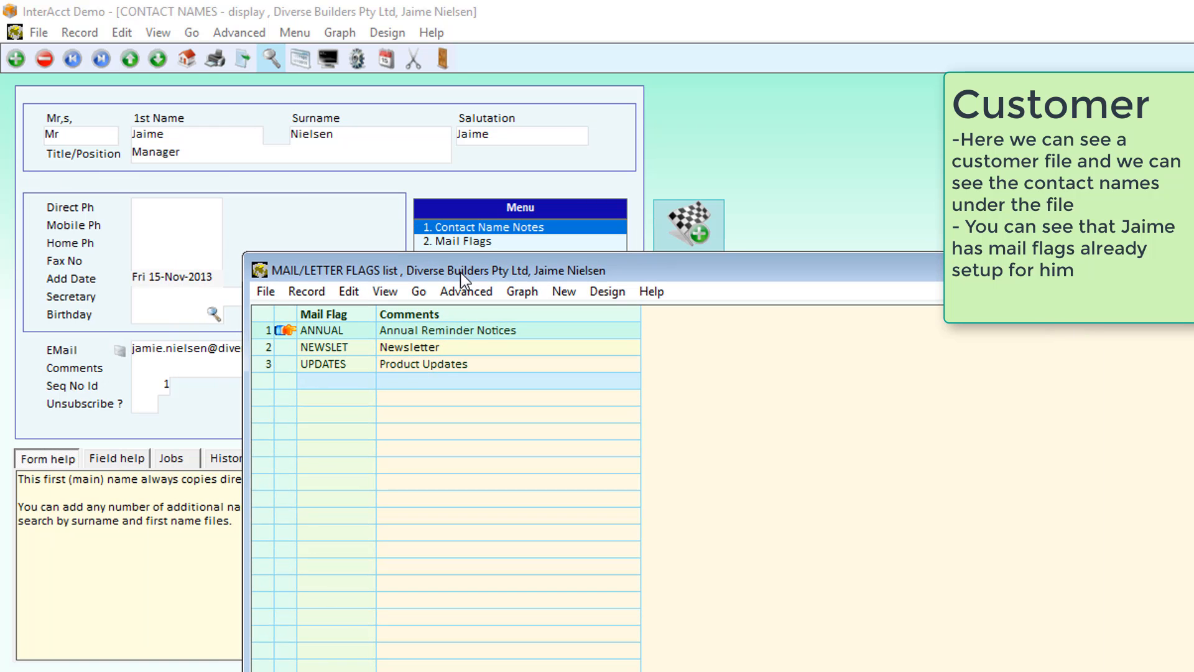
Delete the UPDATES (Product Updates) entry from the mail flags list and close the list and the contact record.
key(Down)
key(Down)
key(Down)
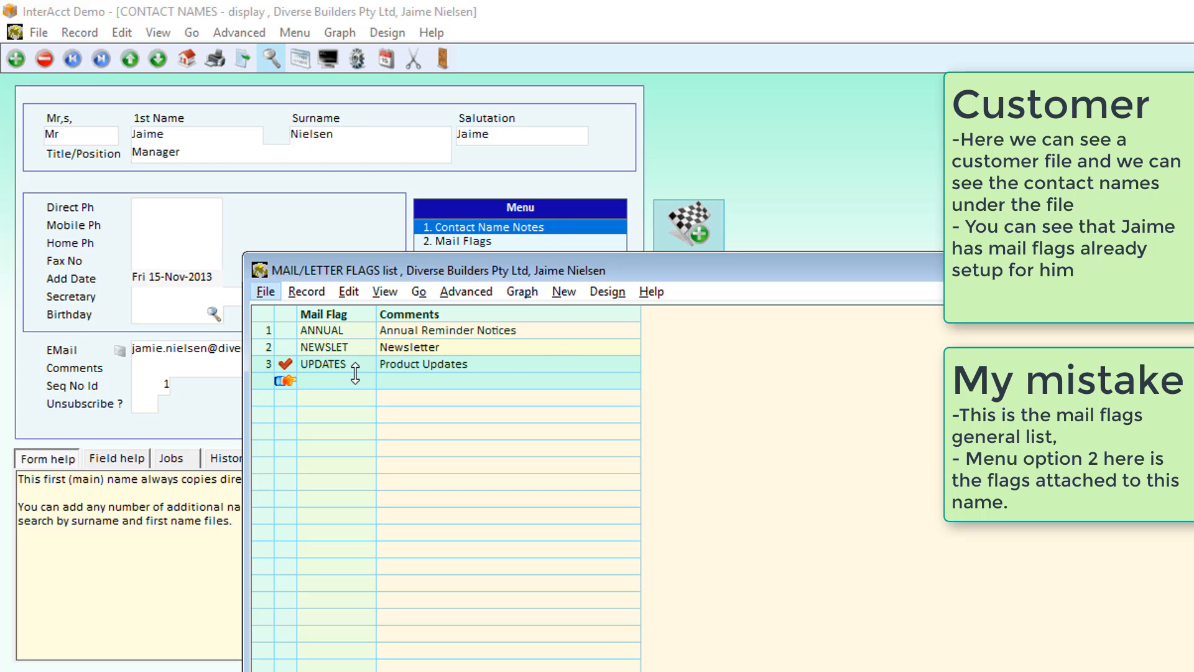
key(alt+d)
key(Return)
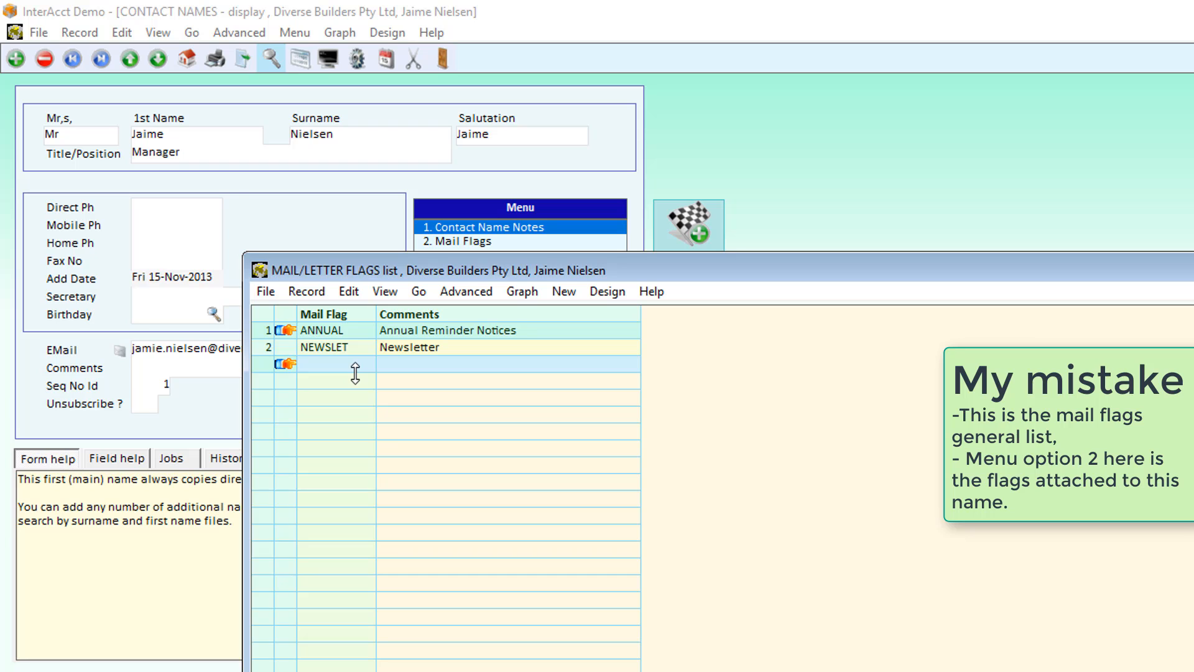
key(Escape)
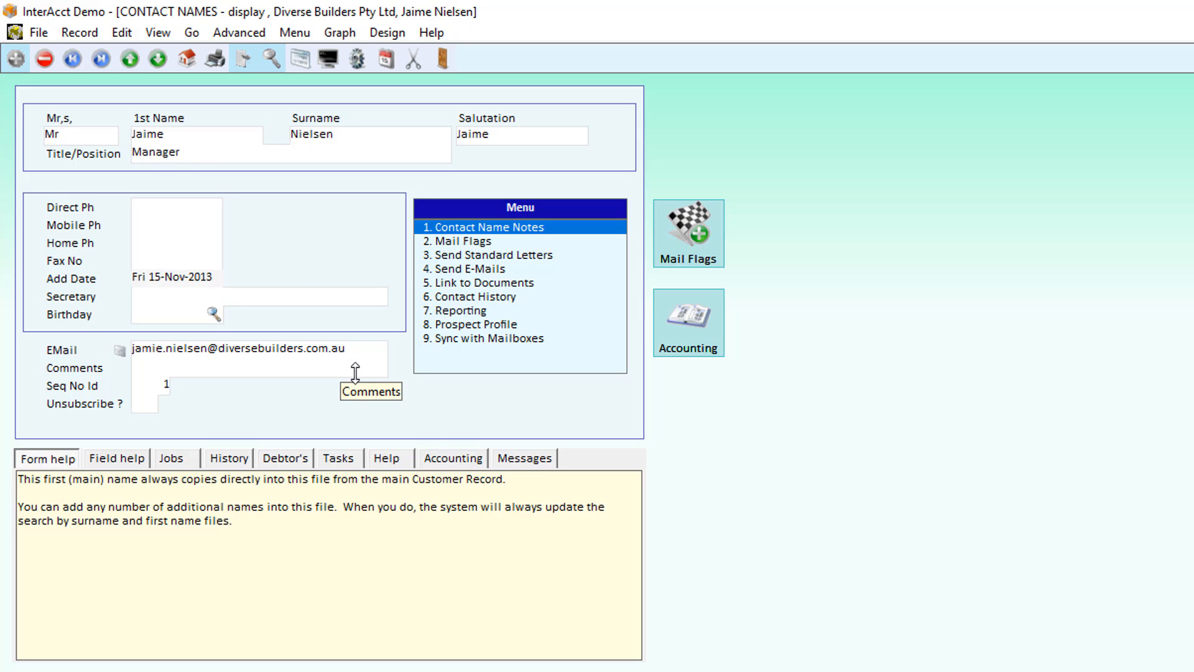
key(Escape)
key(Escape)
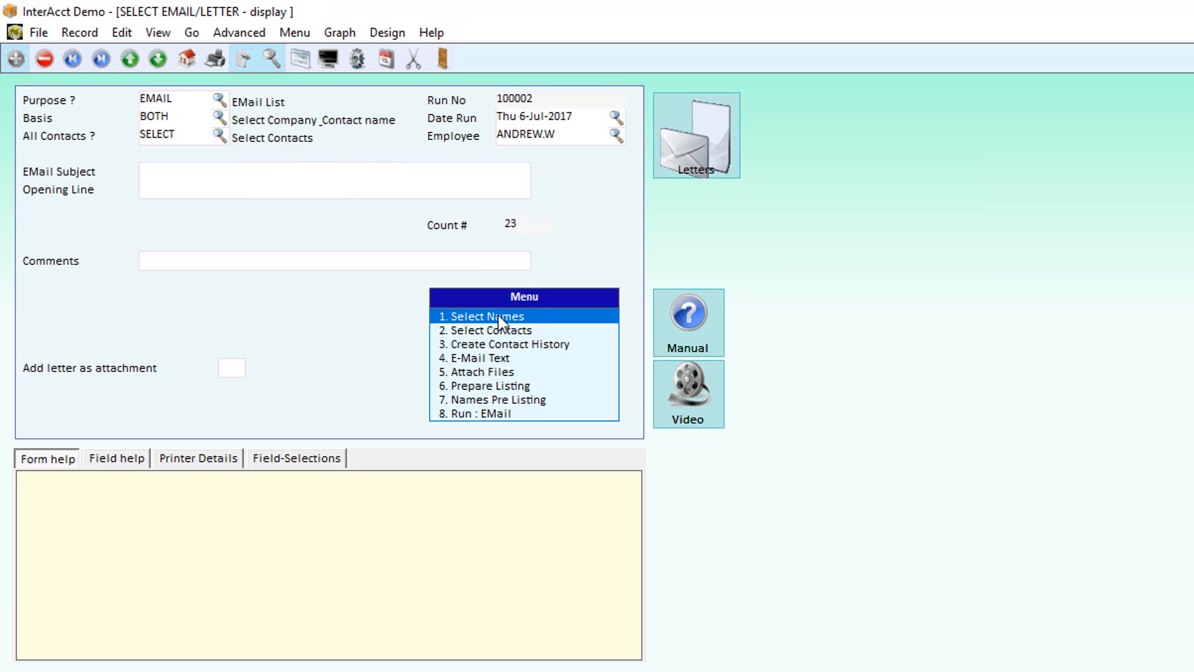
Review the mailing's contact history, e-mail text and attached file settings, leaving the file picker without choosing a file.
click(474, 346)
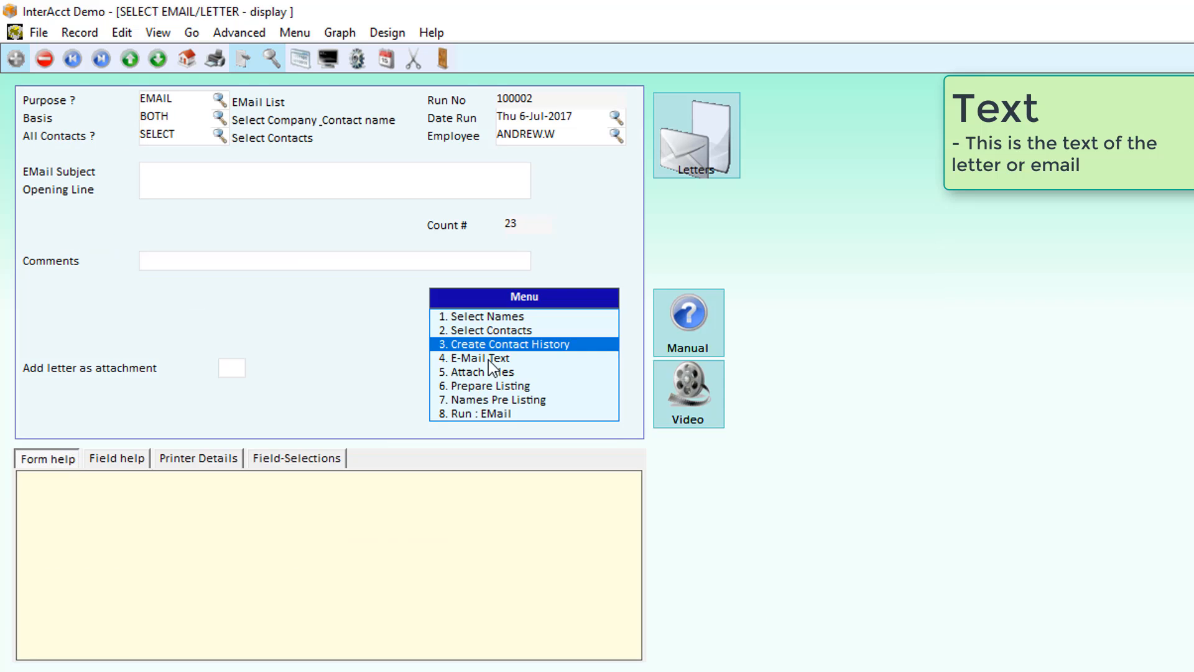
click(489, 360)
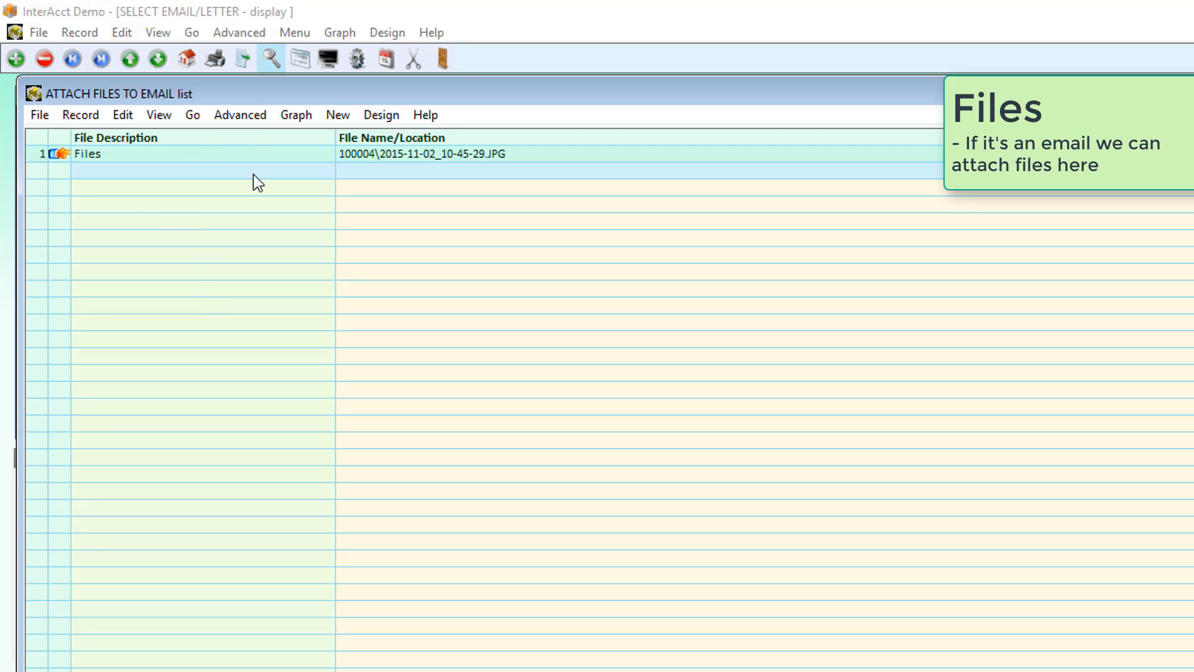
key(Return)
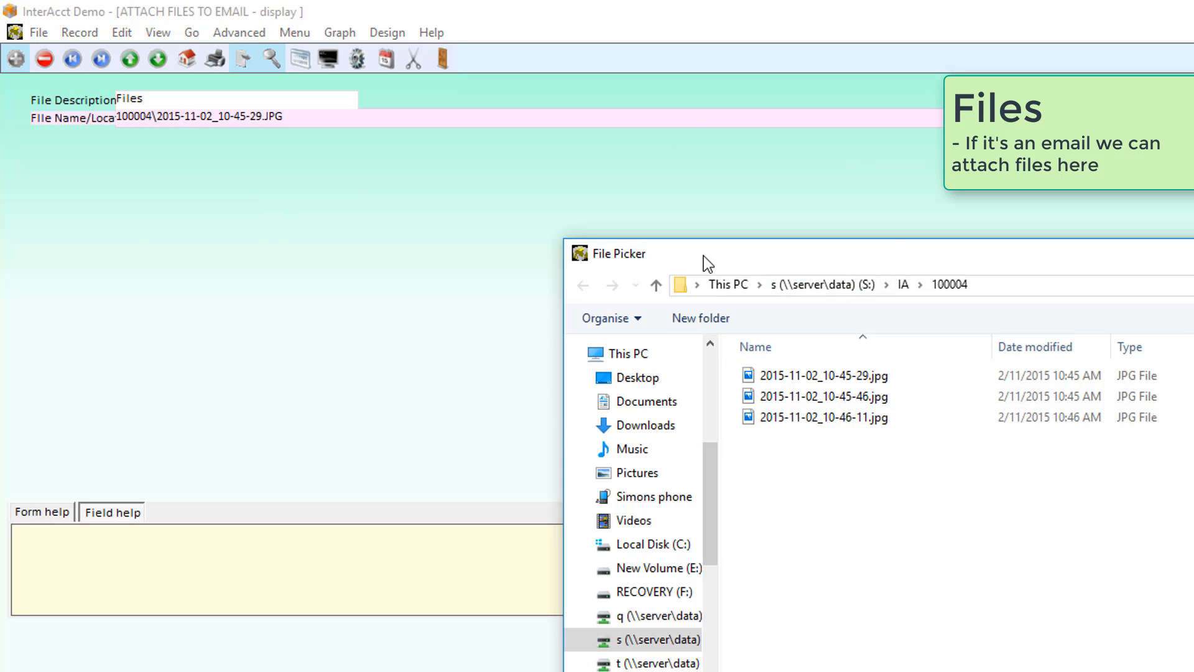
key(Escape)
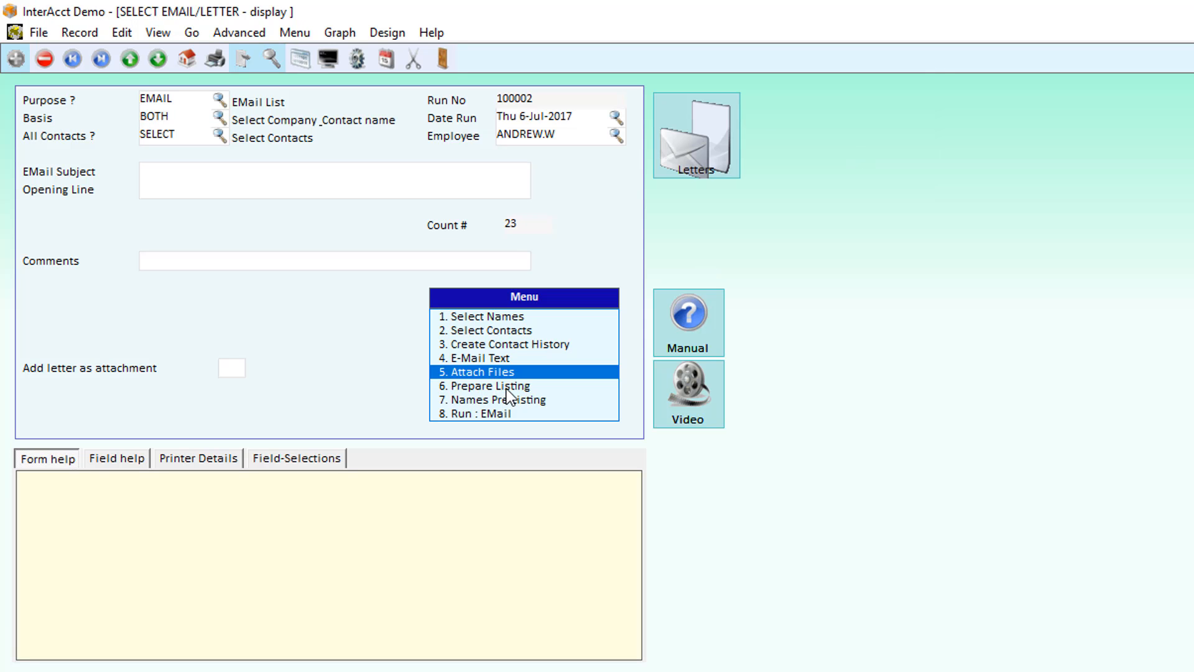
Prepare the mailing's recipient listing and choose to export the names pre-listing.
click(471, 388)
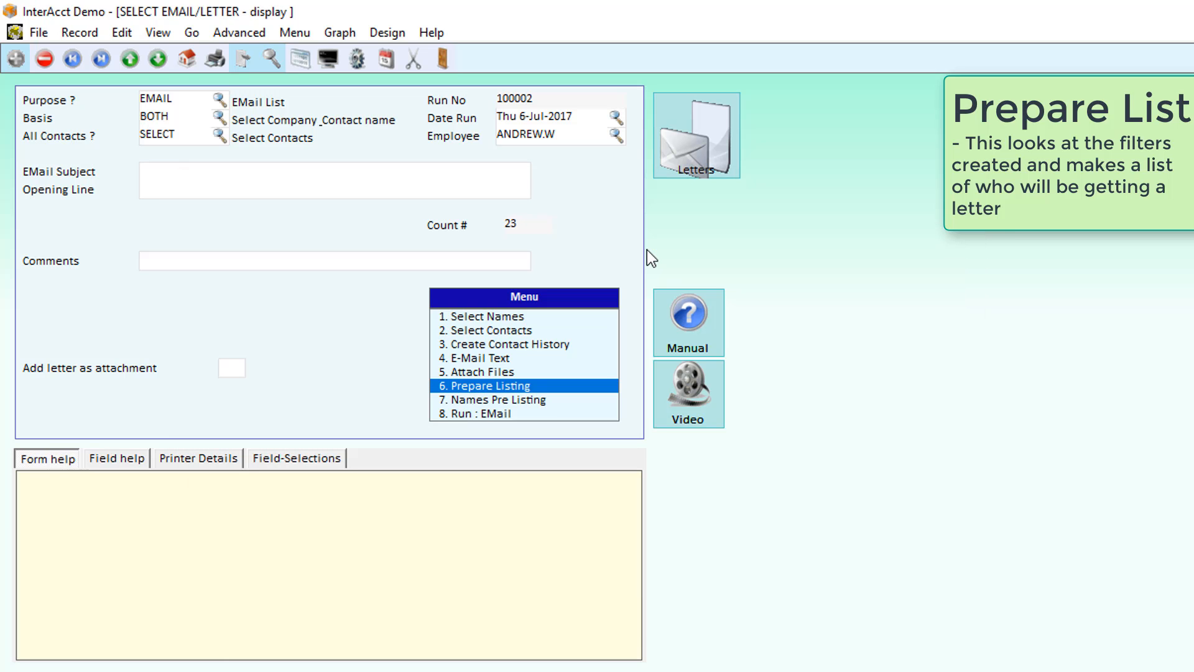
click(517, 400)
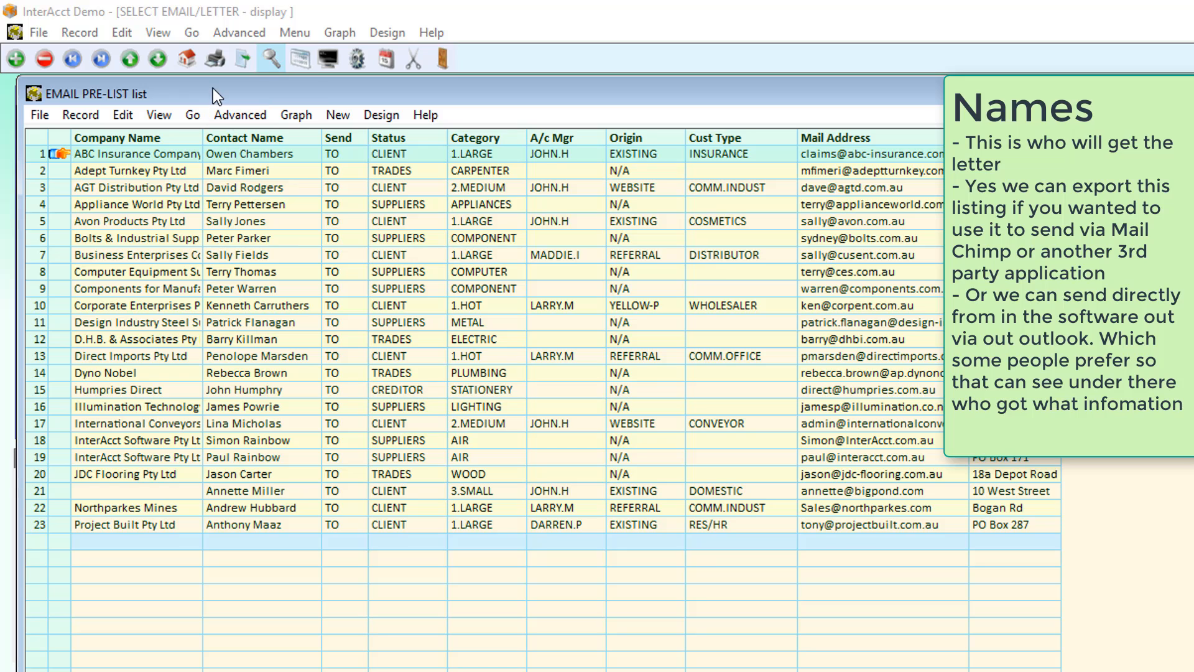
drag(217, 89, 955, 132)
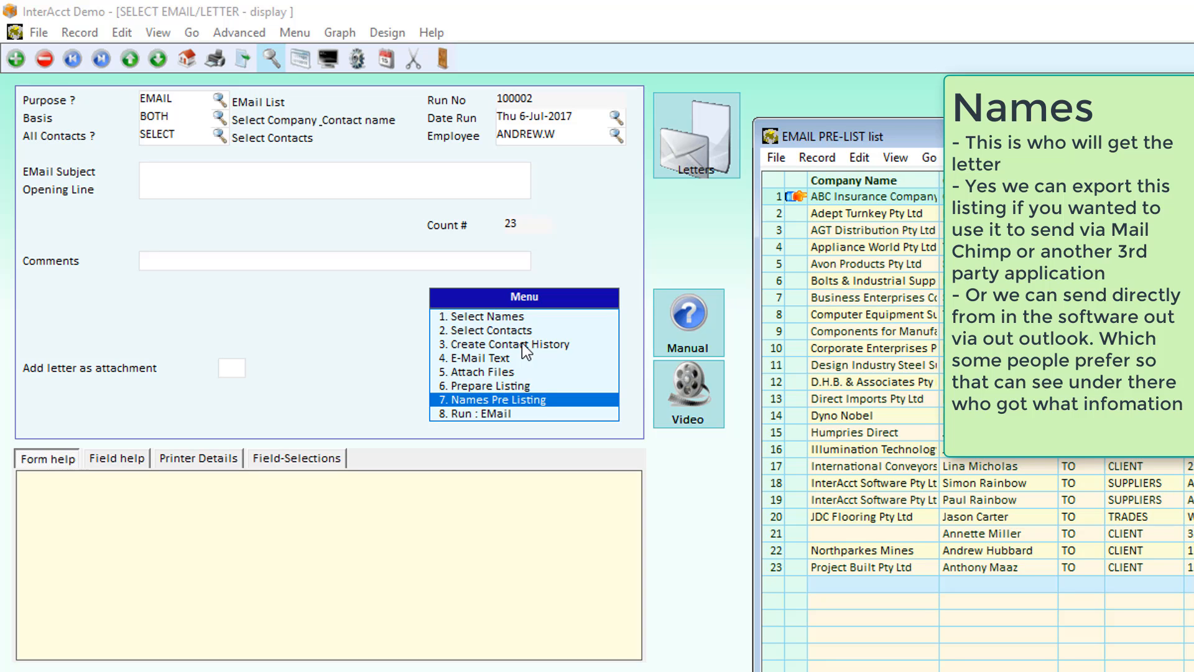
double_click(834, 138)
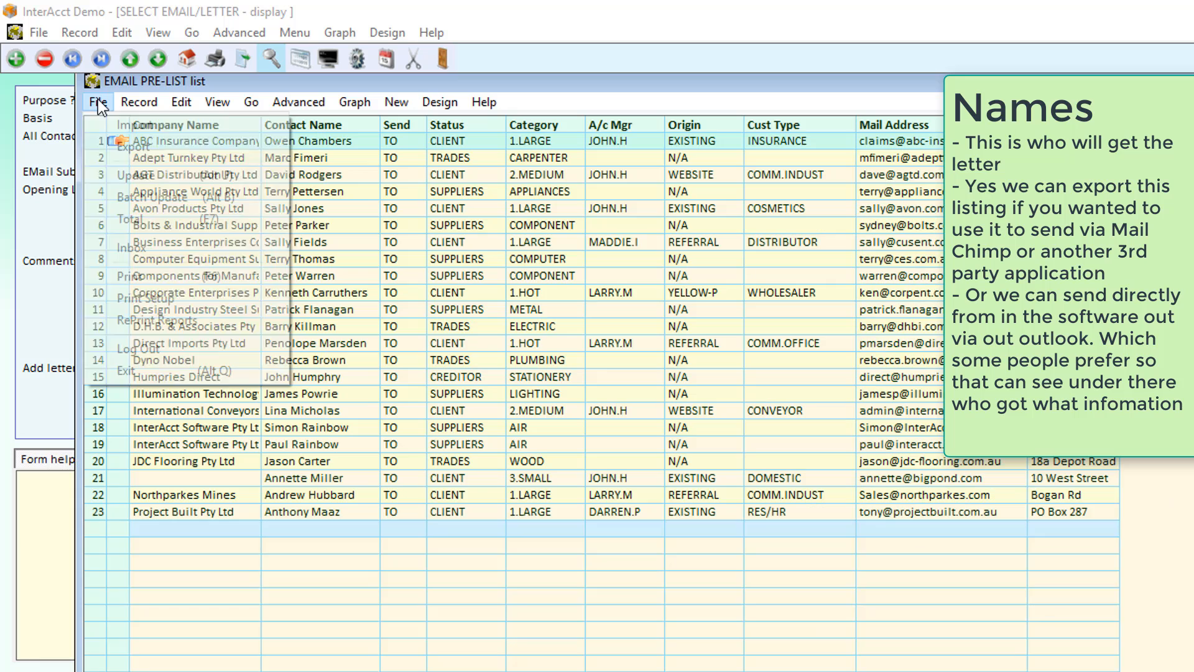
click(98, 100)
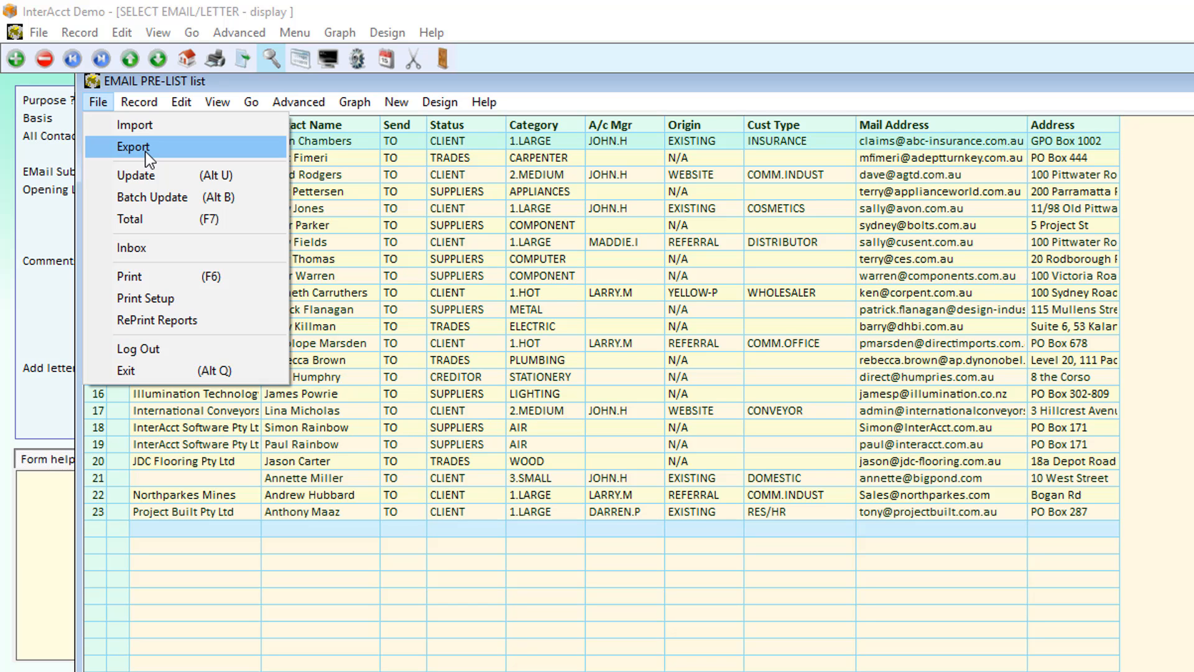
click(146, 152)
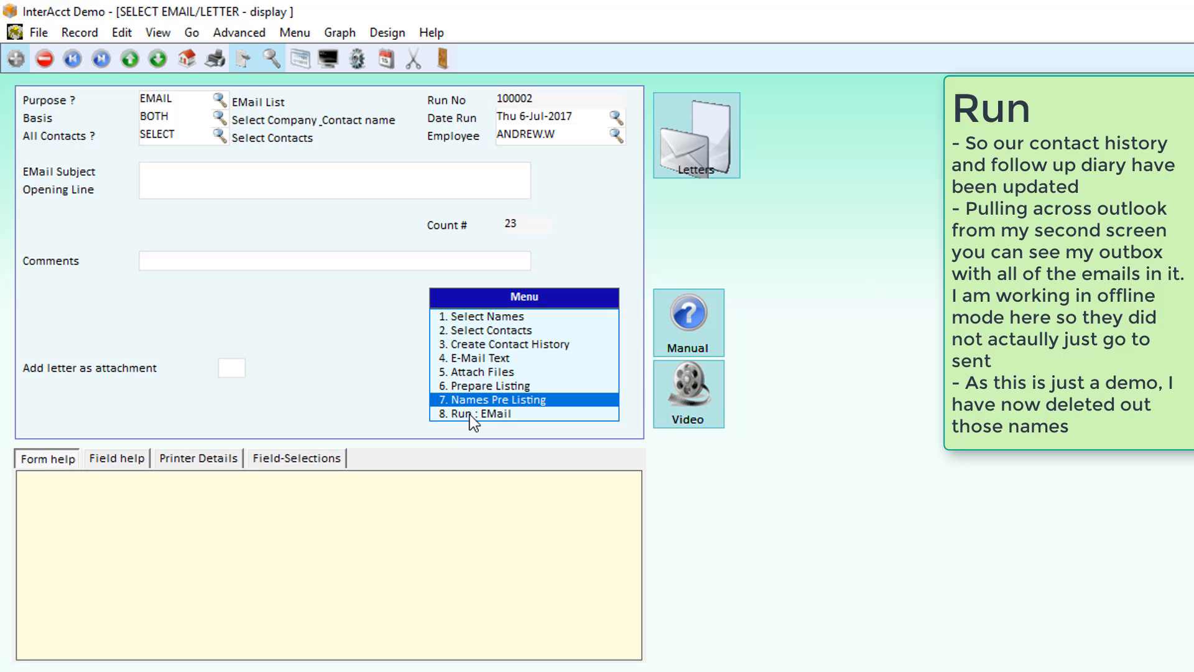
Run the email mailing and switch to the Outlook Outbox.
double_click(470, 414)
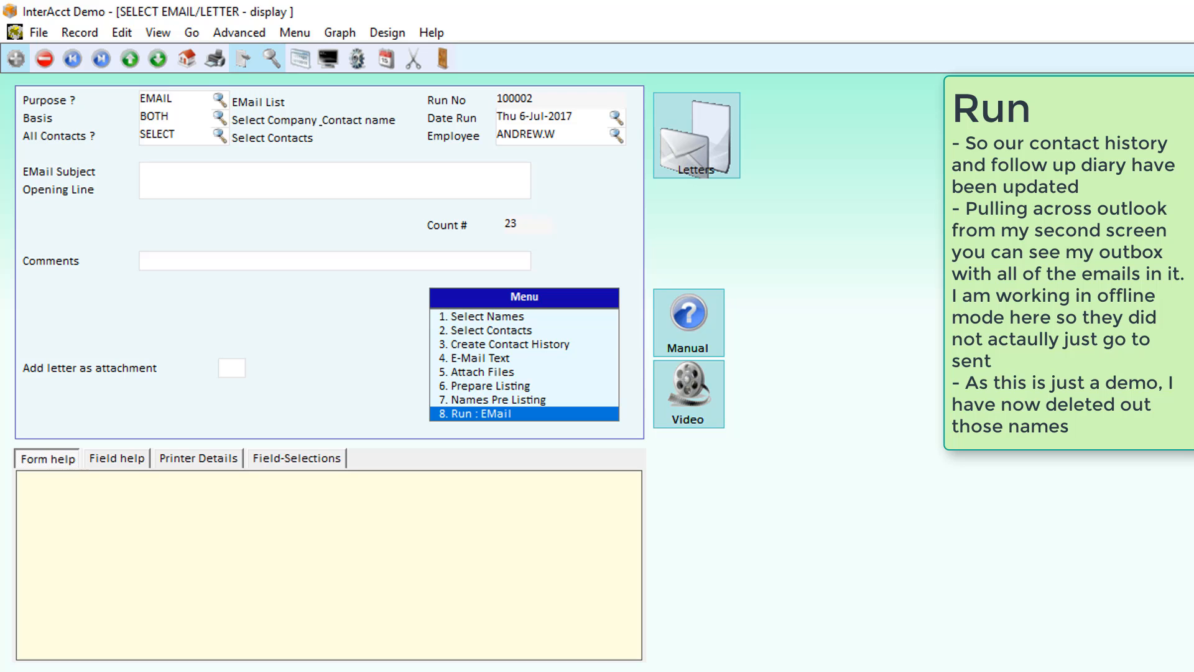
drag(0, 240, 605, 1)
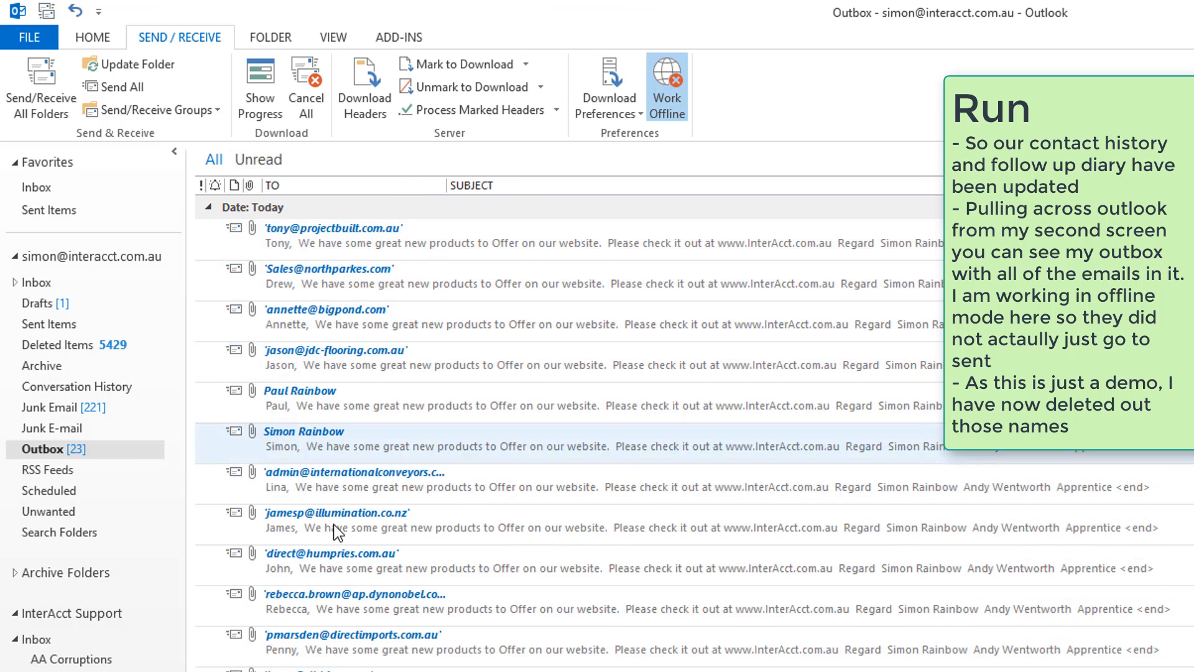
Inspect one queued Outbox message and its attachment 2015-11-02_10-45-29.JPG, close both, and move Outlook out of the way.
double_click(340, 619)
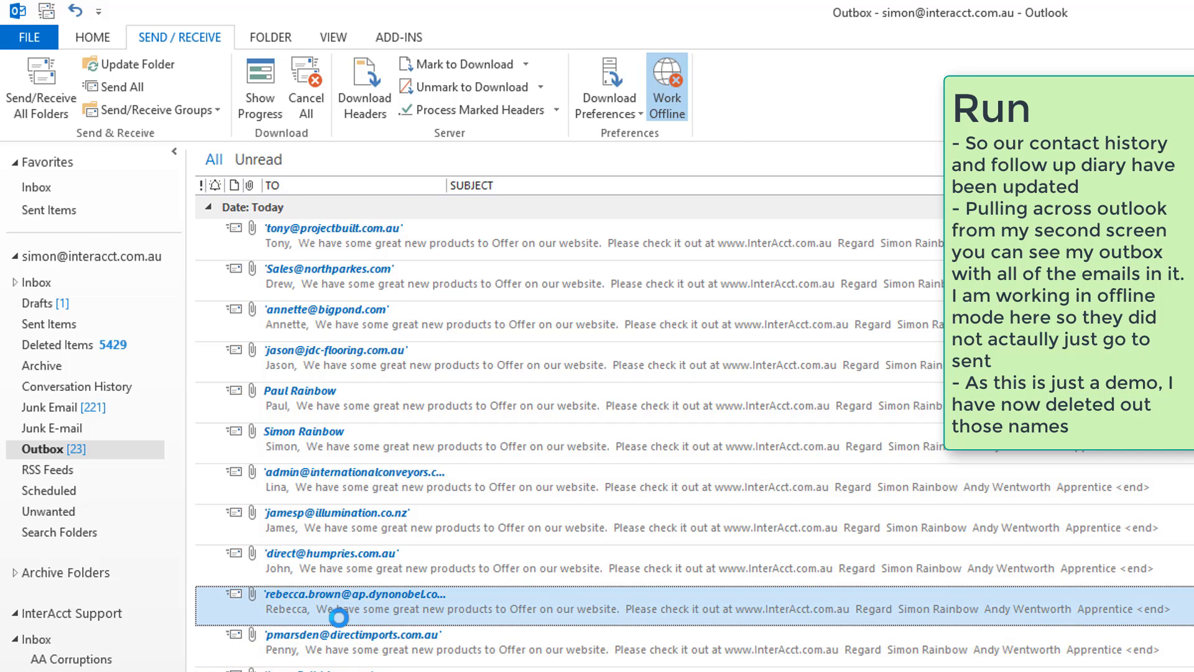
double_click(221, 318)
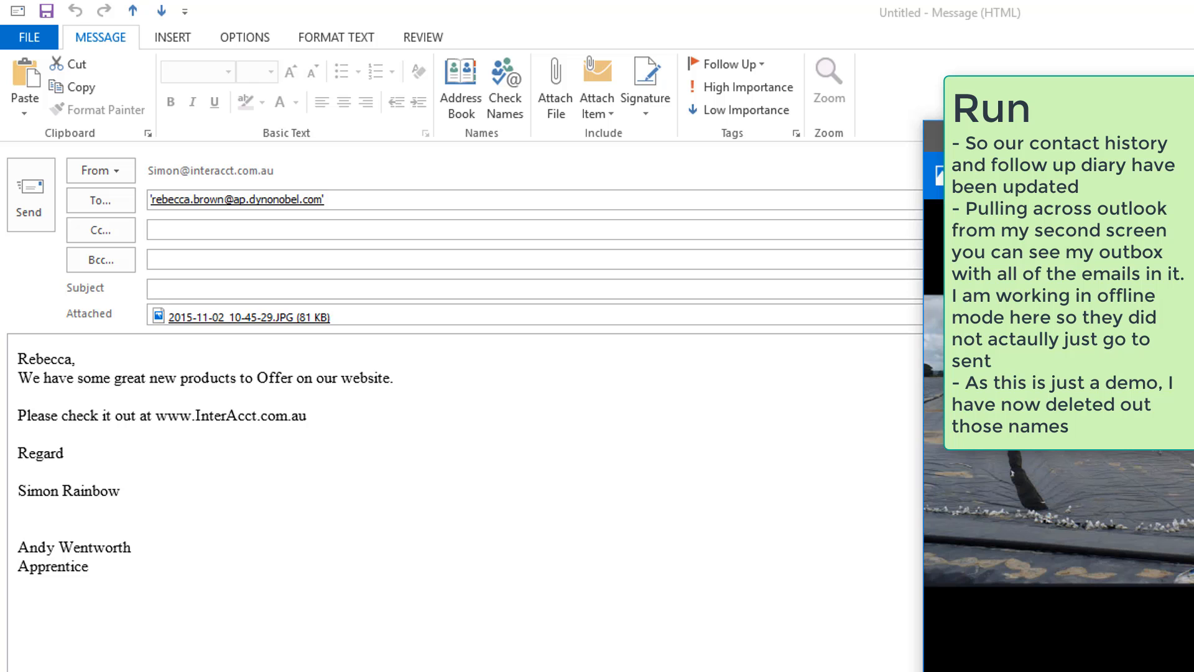
key(alt+F4)
key(alt+F4)
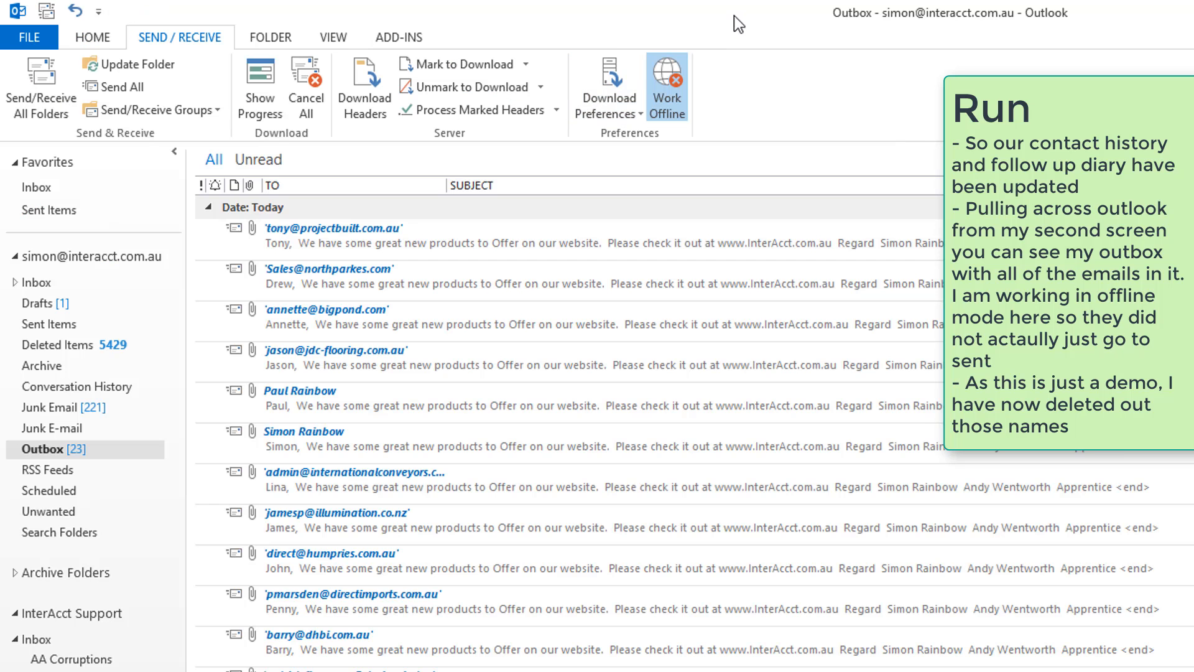
drag(803, 10, 1, 163)
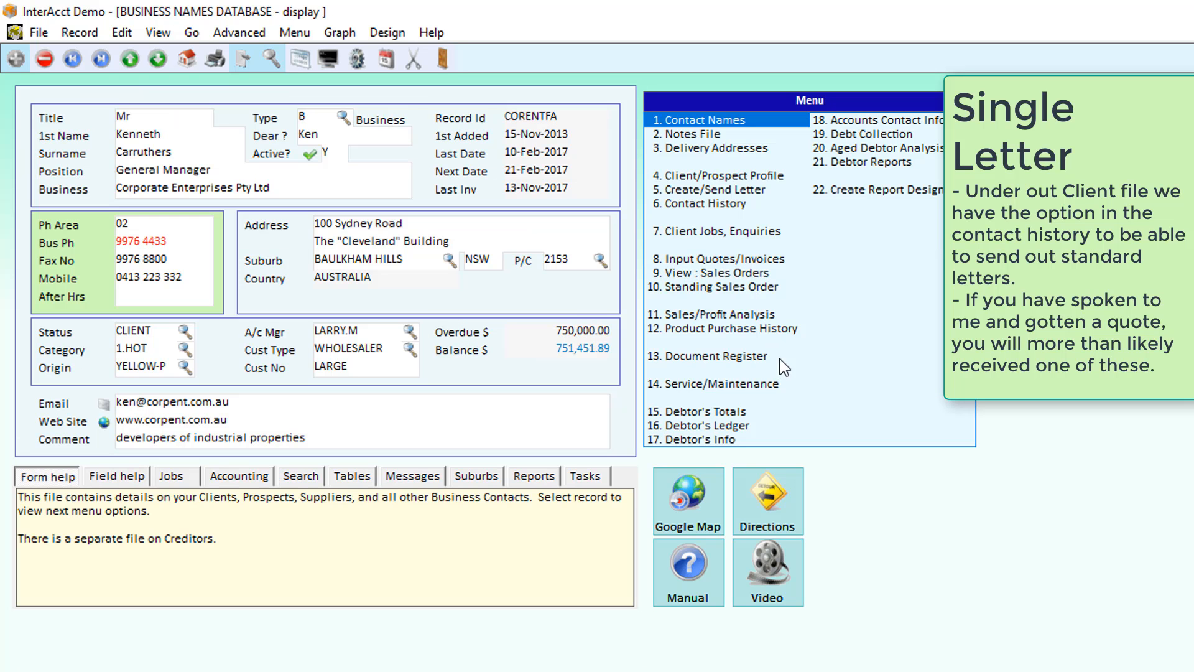
From the Corporate Enterprises contact history, review the FLYER standard letter's text and generate the single letter as a print preview, closing both.
click(708, 204)
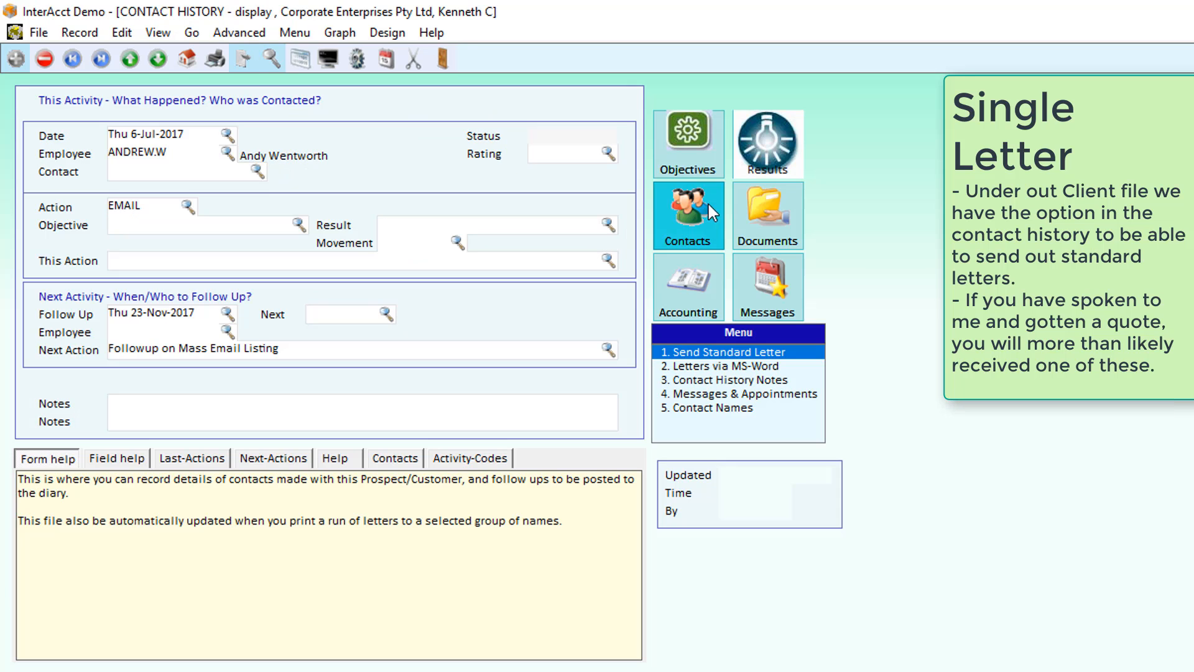
click(718, 352)
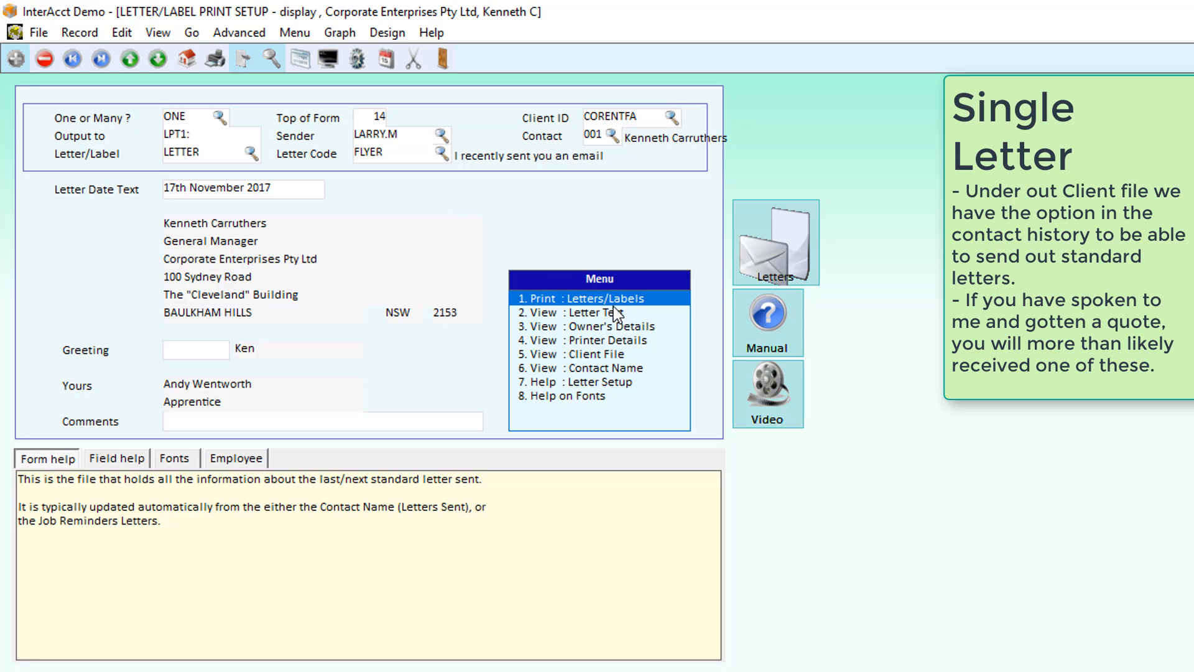
click(560, 311)
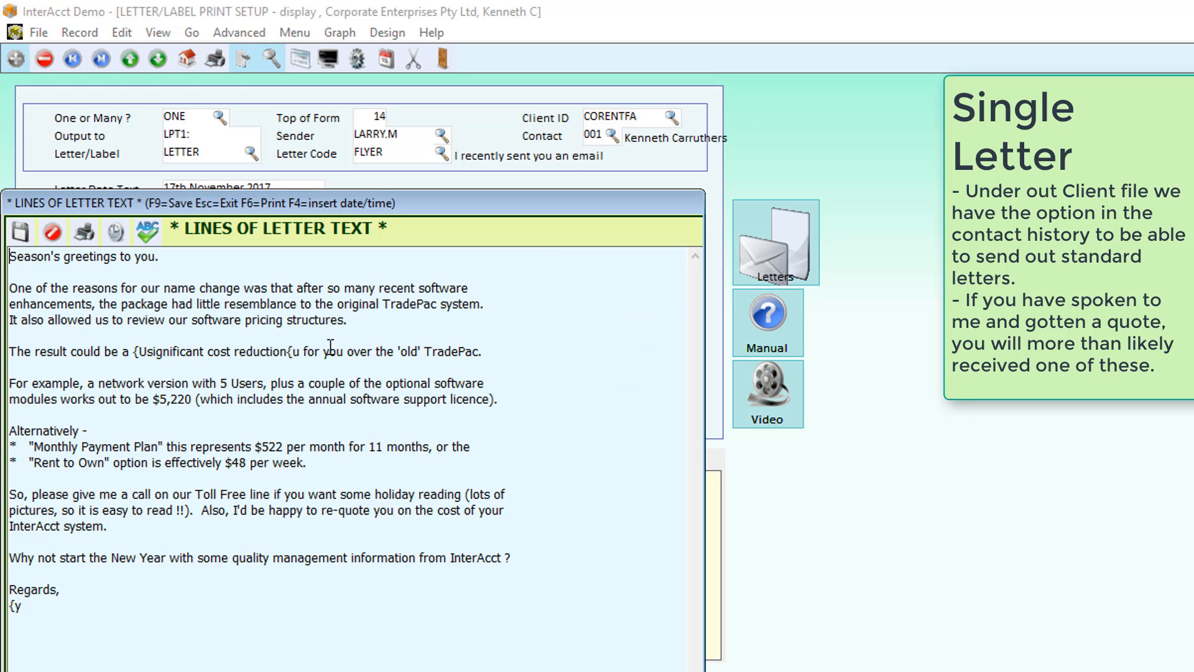
key(Escape)
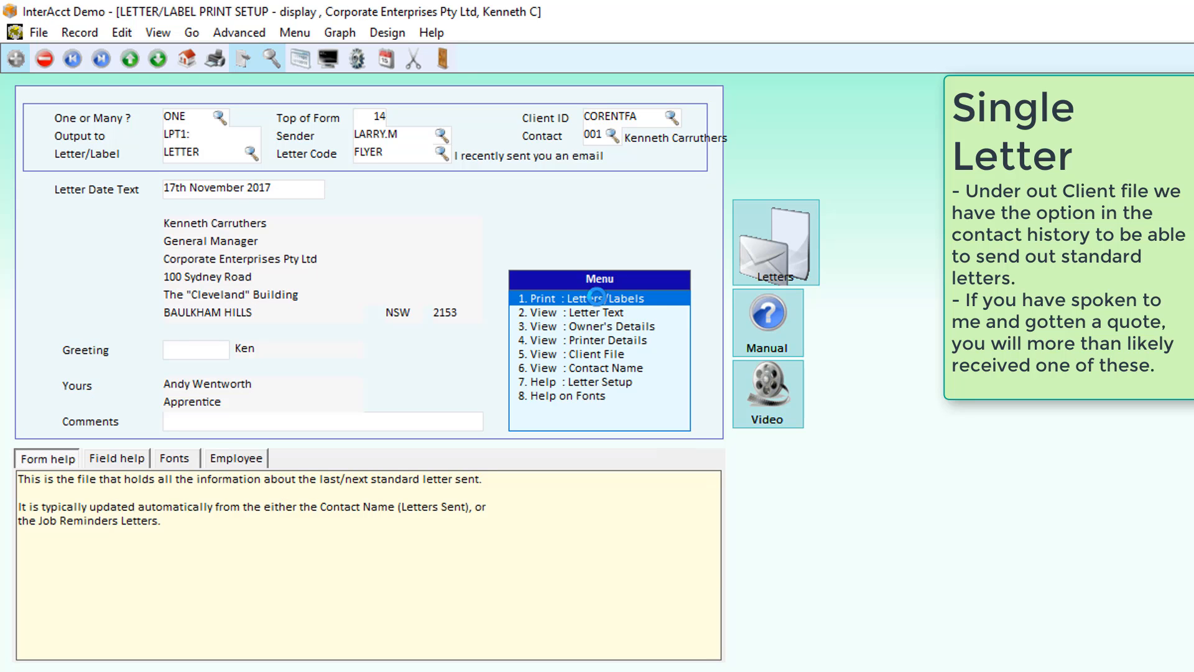
click(596, 297)
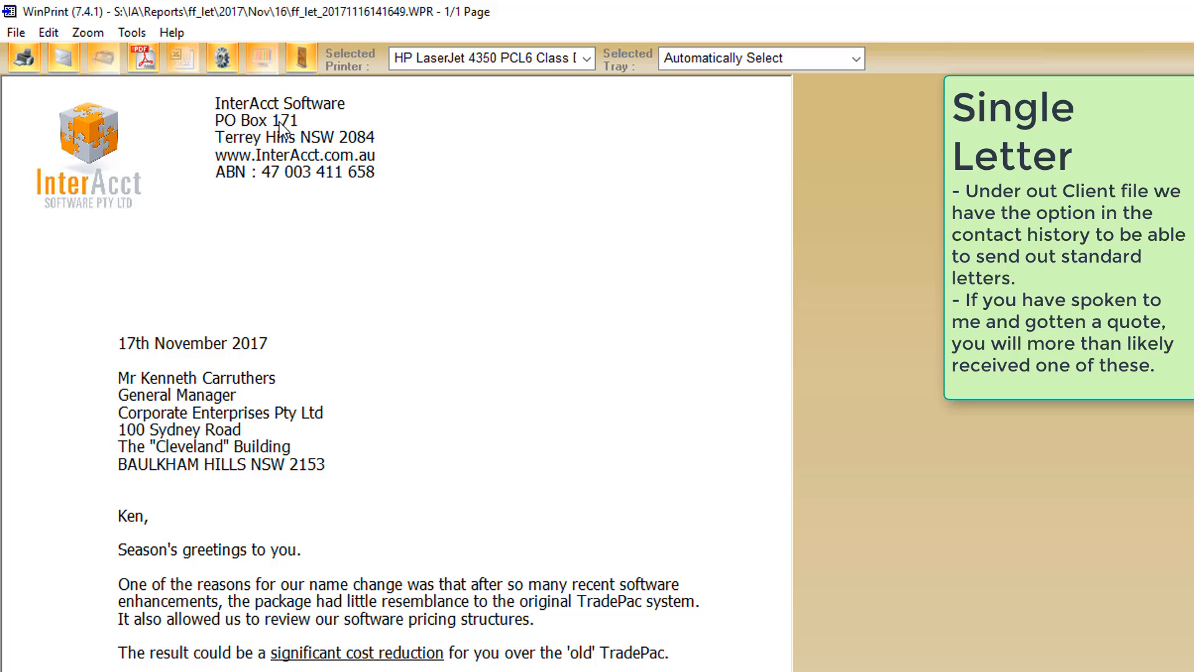
click(310, 55)
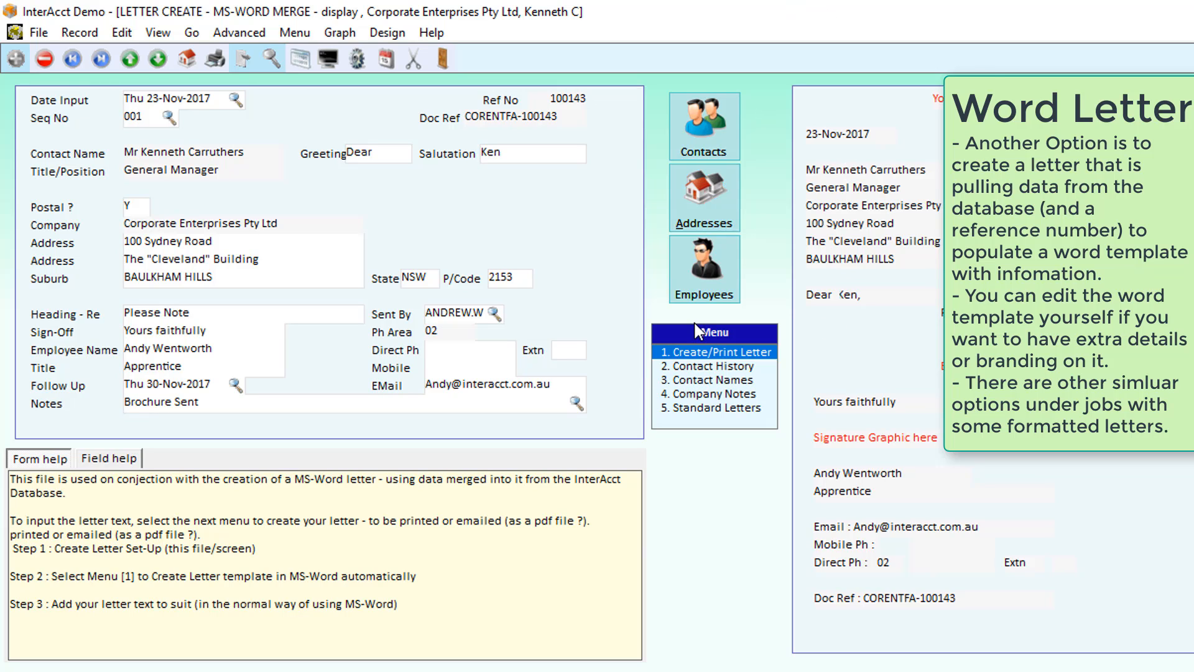
Create the MS-Word merge letter for Corporate Enterprises with document reference CORENTFA-100143.
click(711, 354)
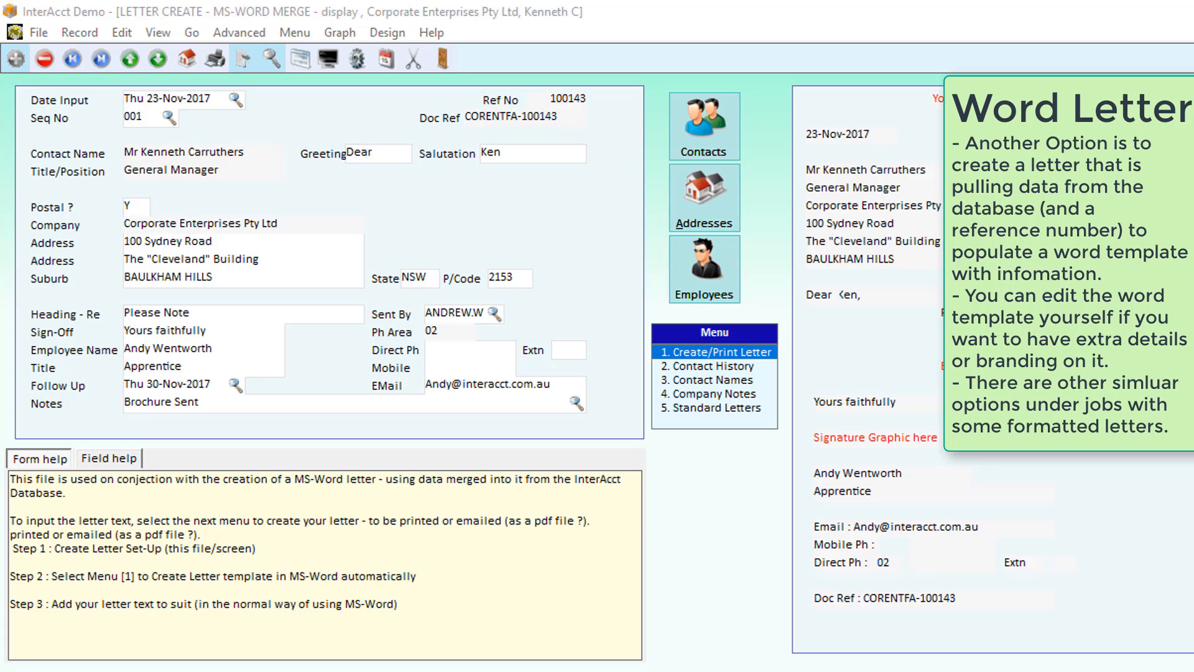